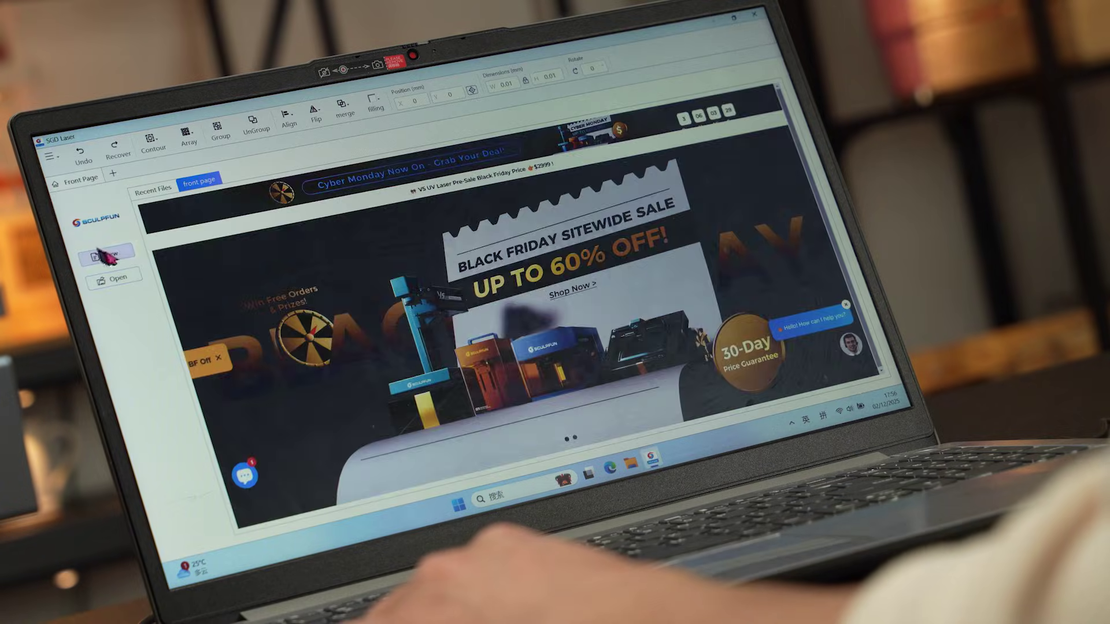
Create a new blank project from the SGD Laser front page
click(106, 255)
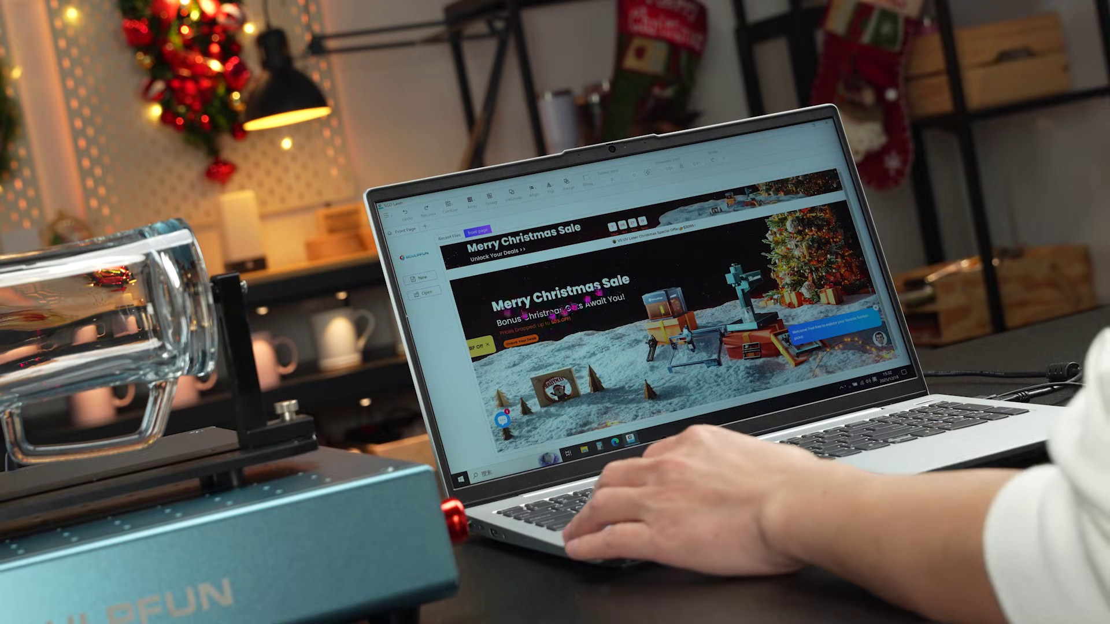
Start a new untitled project and check in Device Information that the Gripper accessory is enabled
click(421, 281)
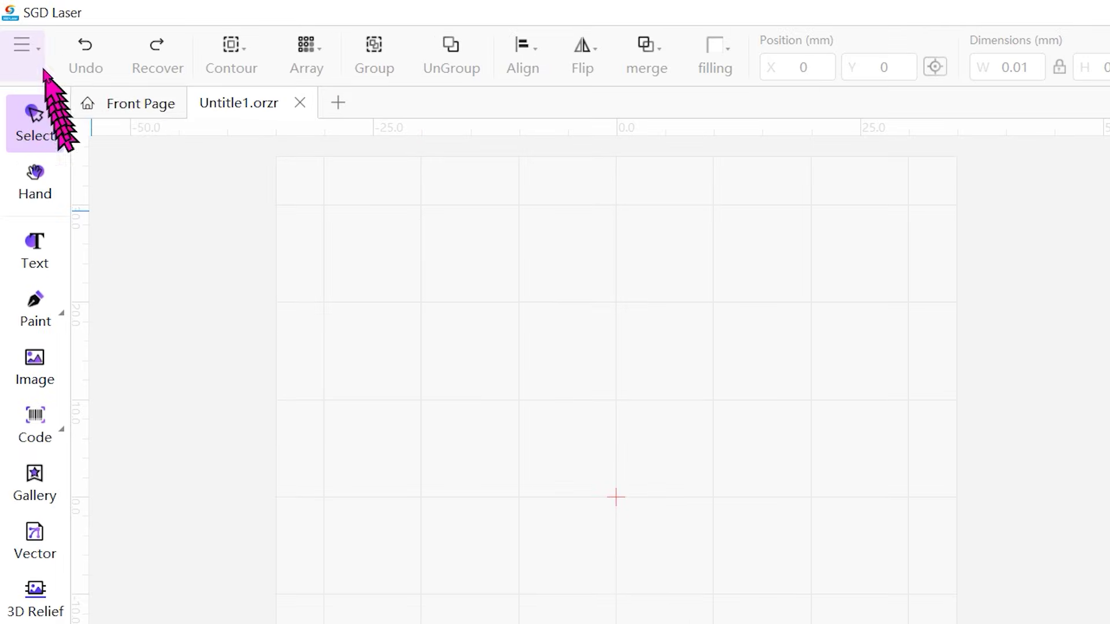
click(21, 31)
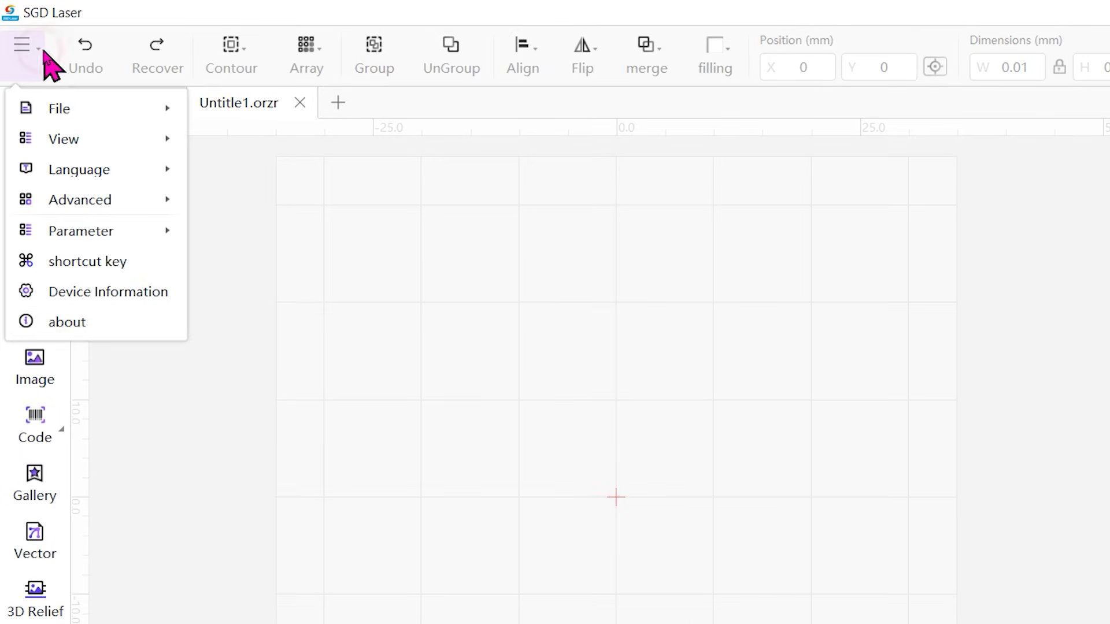
click(130, 295)
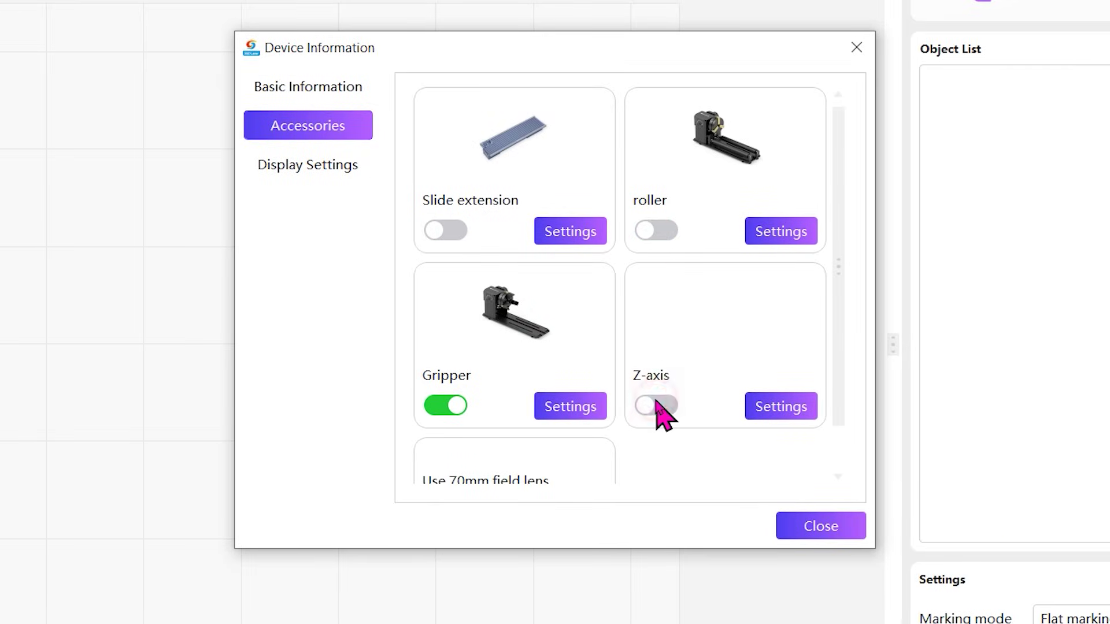
scroll(657, 405, down, 2)
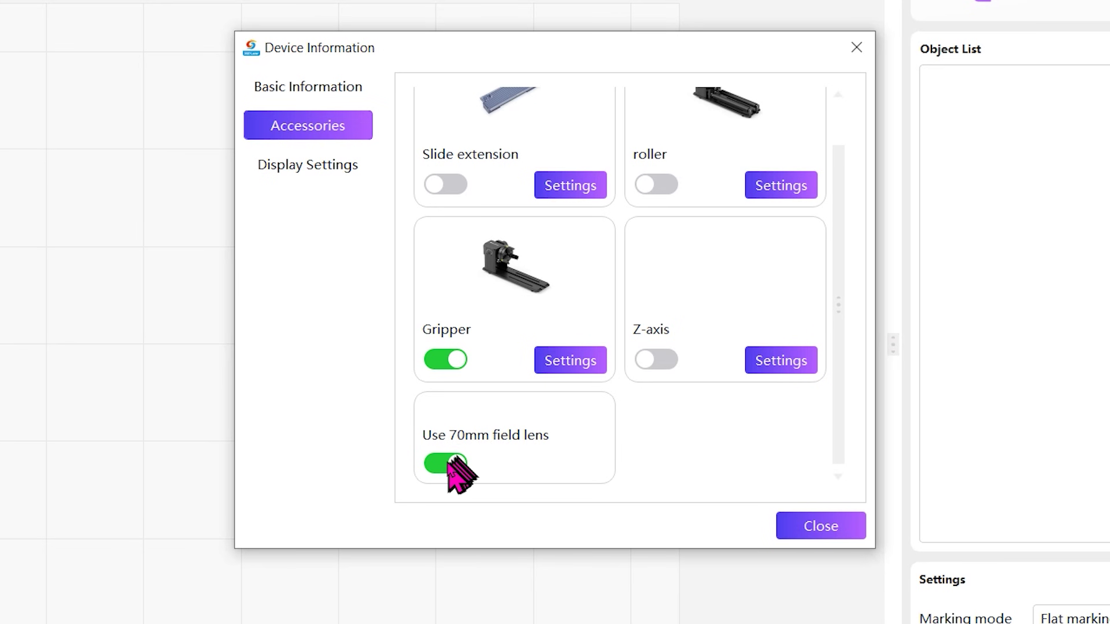
Close Device Information, switch to Gripper marking and set the cup diameter to 84 mm
click(821, 526)
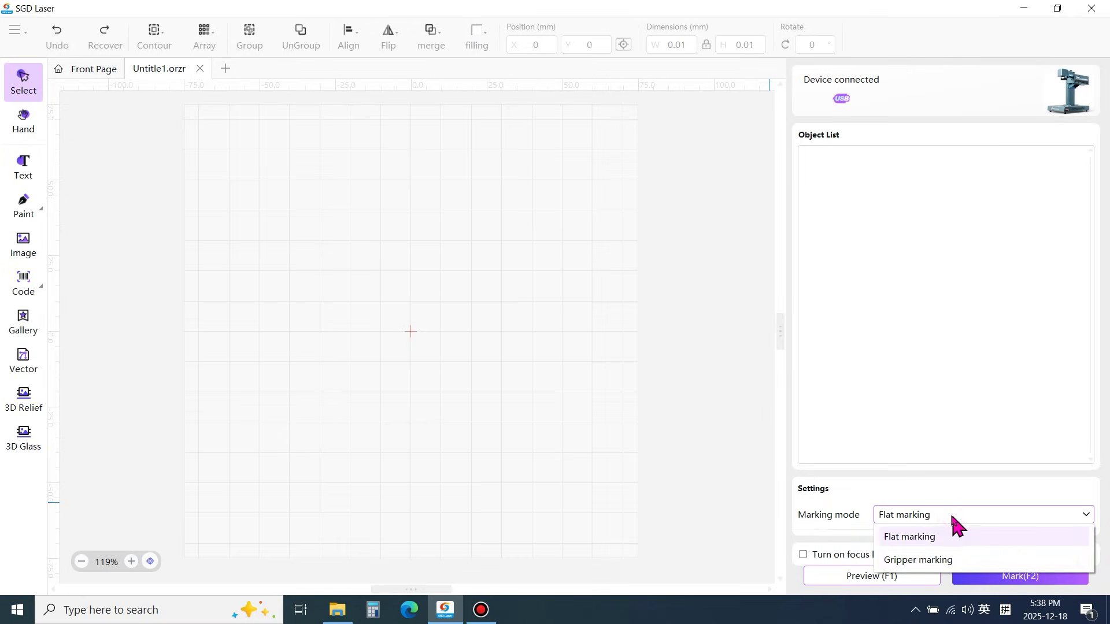
click(950, 559)
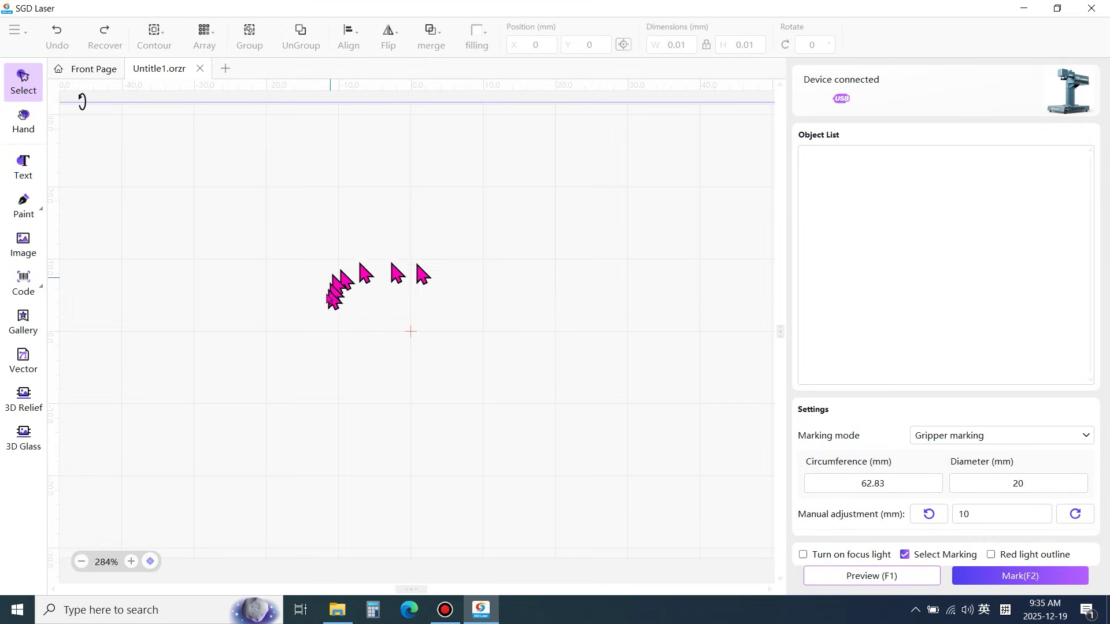
click(976, 481)
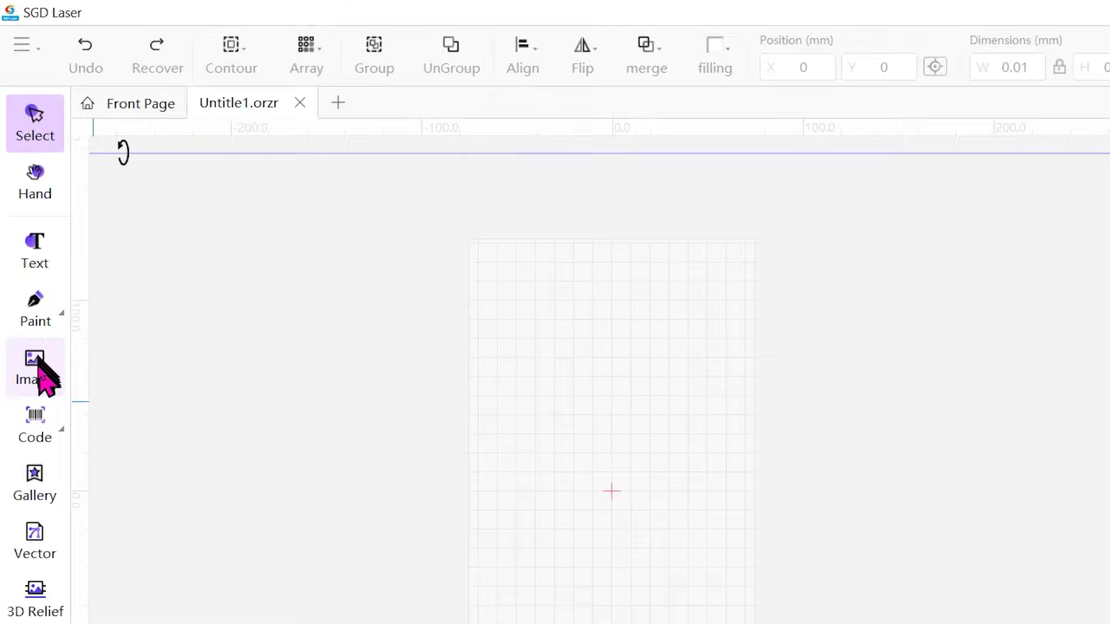
Import laoren.png from the Desktop, shrunk to fit the canvas, and select the Santa image
click(37, 372)
click(105, 481)
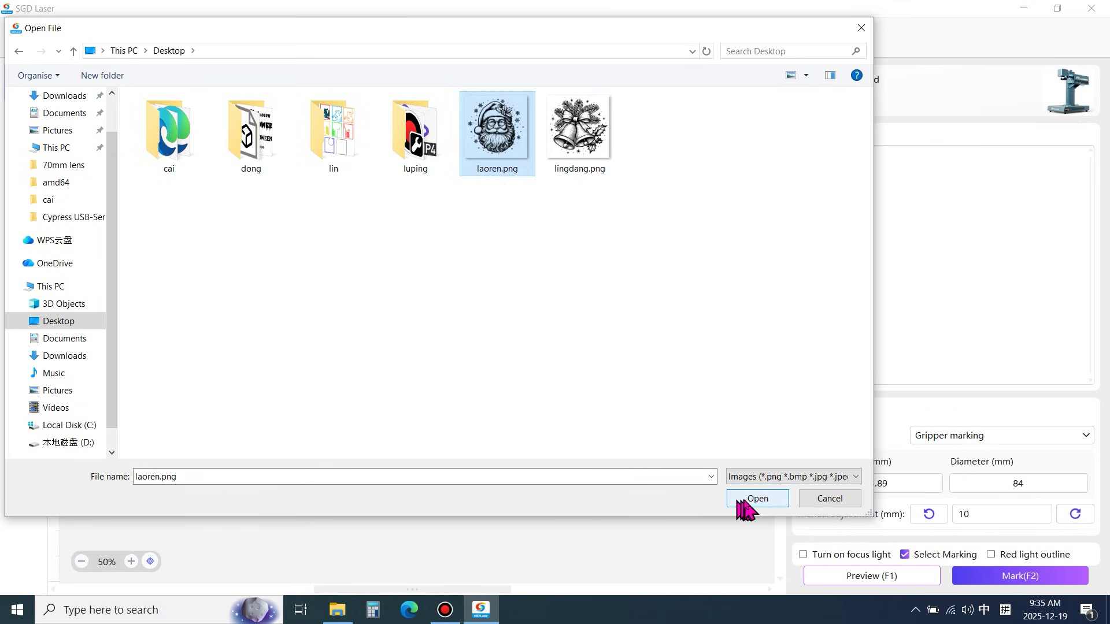
click(749, 501)
click(550, 263)
drag(237, 168, 597, 503)
right_click(414, 361)
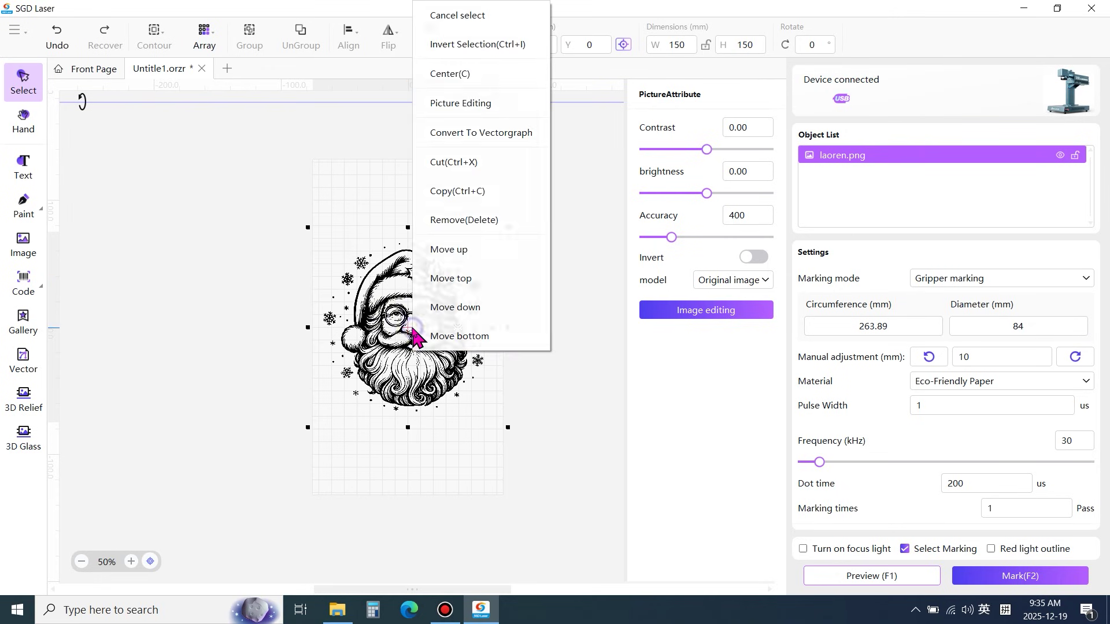
Convert the Santa image to a vector shape and apply a Dual-line fill at 0.020 line spacing
click(503, 149)
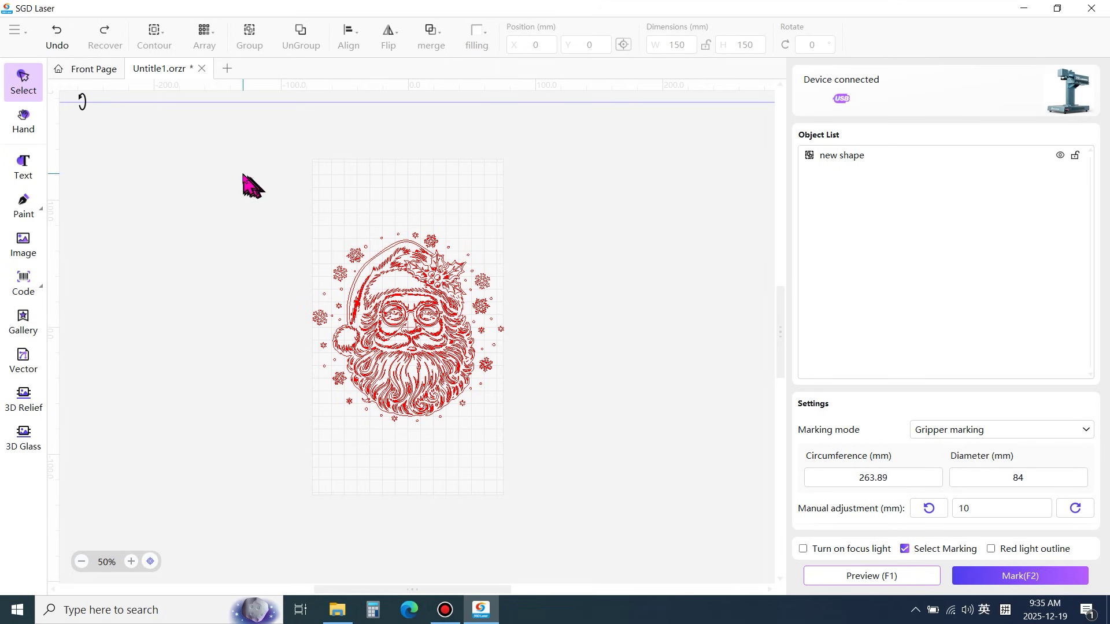
drag(241, 173, 595, 466)
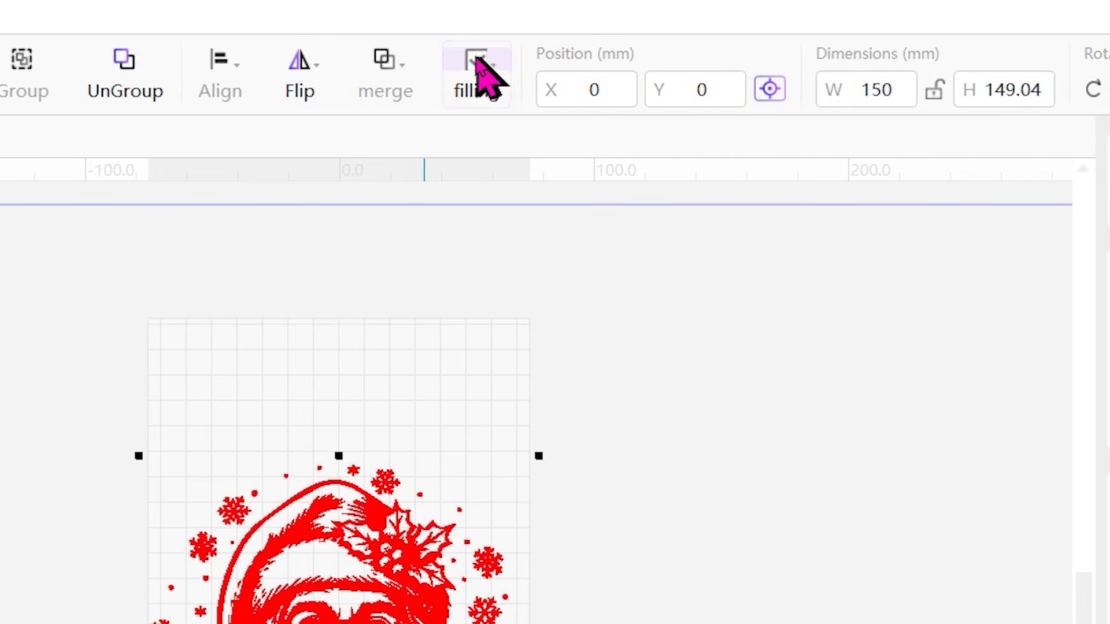
click(489, 101)
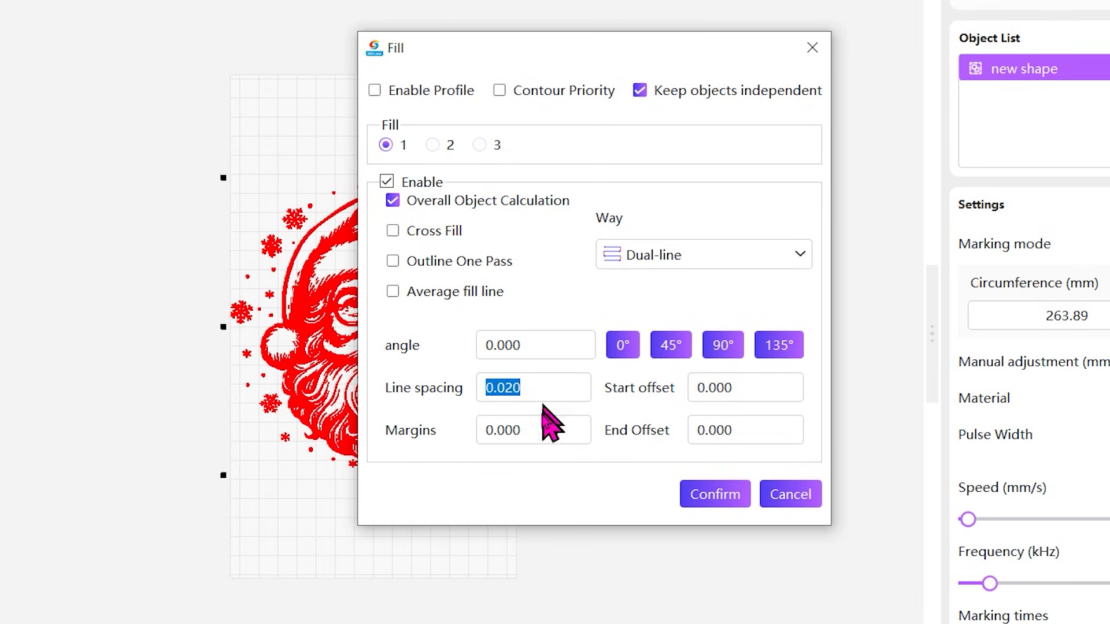
click(701, 496)
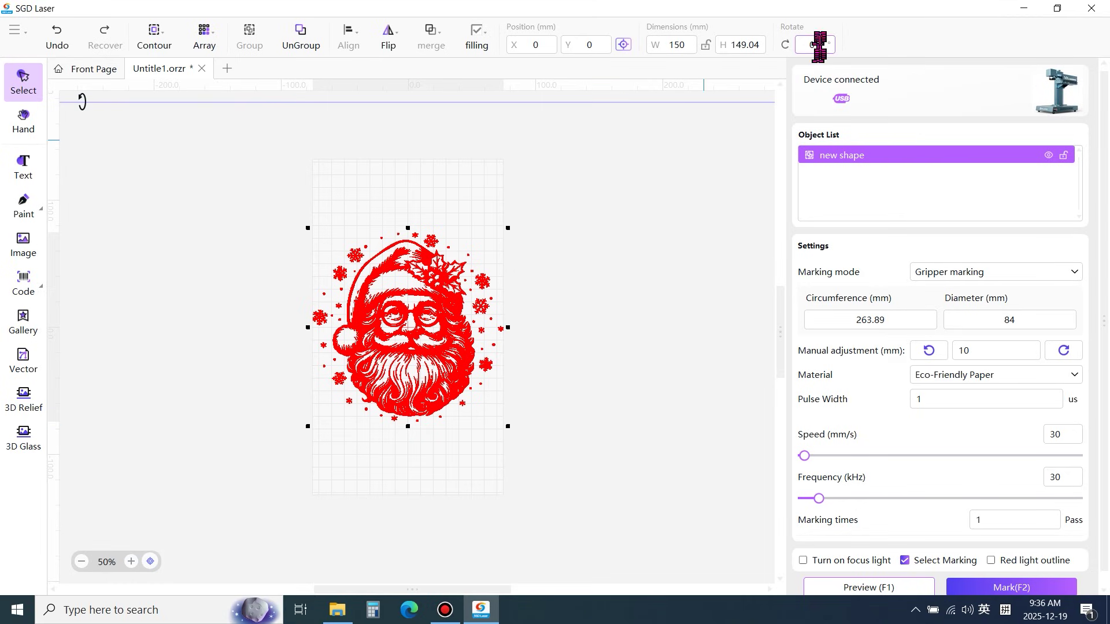
Apply a 90° rotation to the Santa design
key(Return)
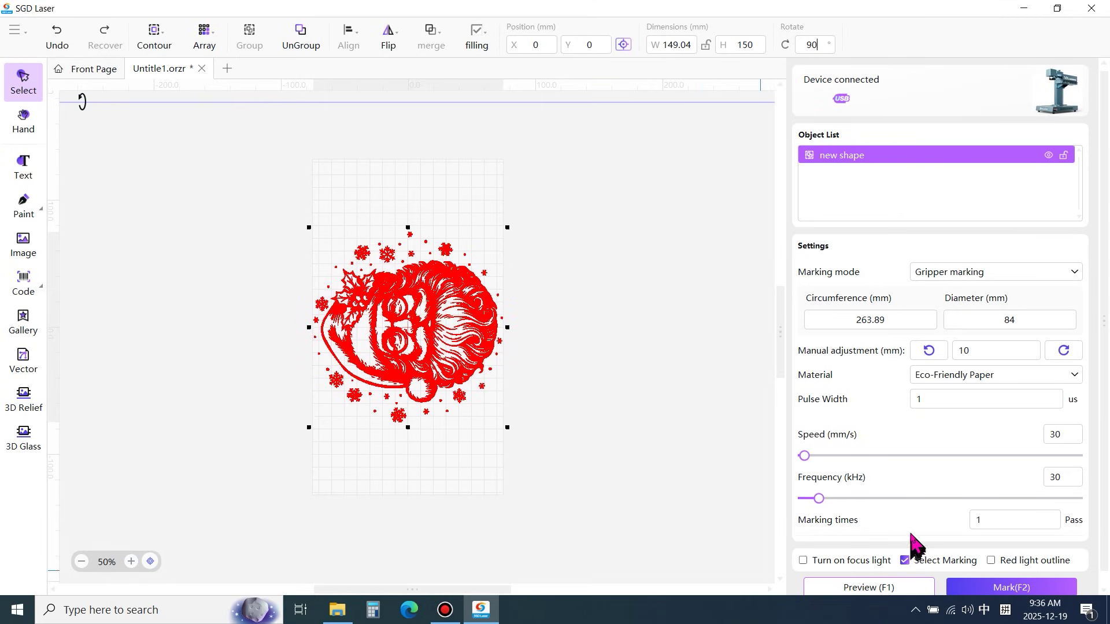
scroll(911, 534, down, 1)
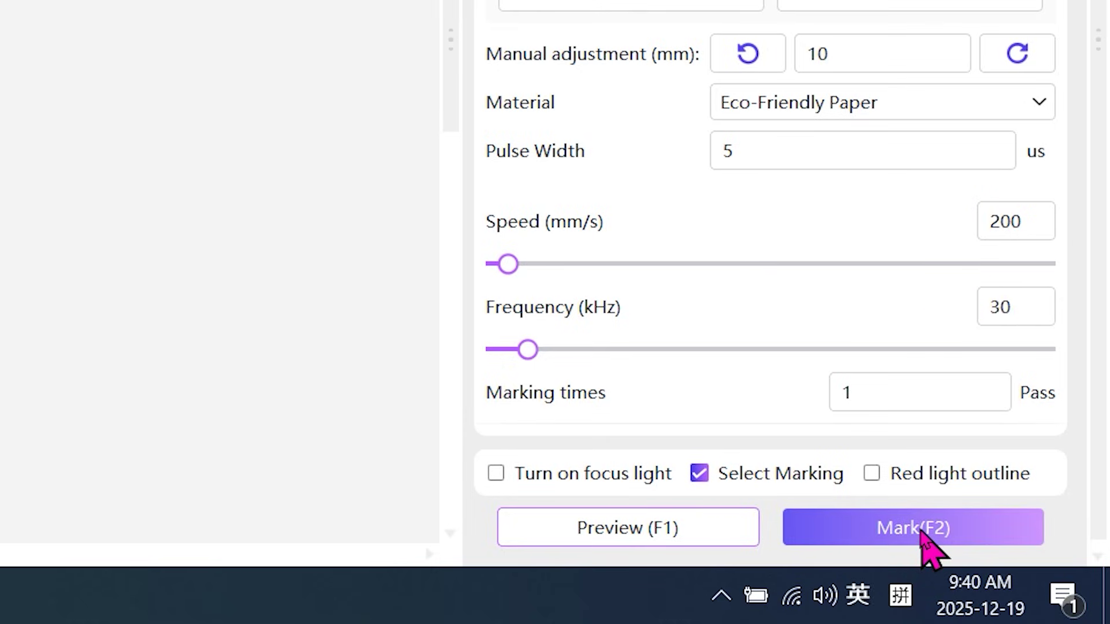
Start marking the Santa onto the cup at 5 µs pulse width and 200 mm/s speed
click(922, 528)
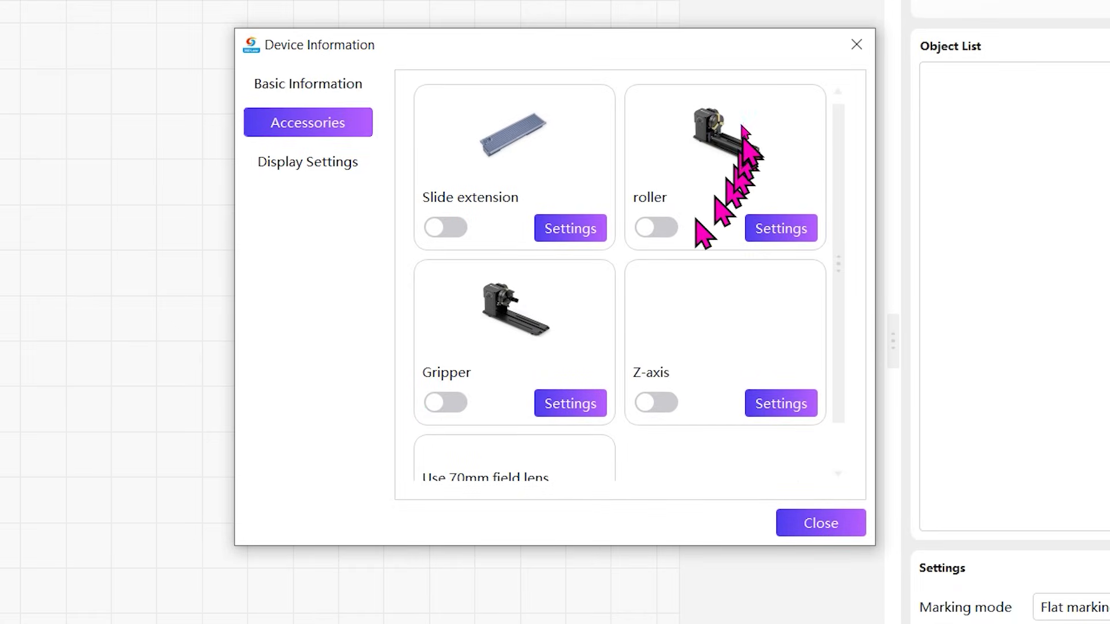
Close Device Information, choose Roller marking, and bring up the image picker for the Desktop
click(820, 525)
click(1092, 607)
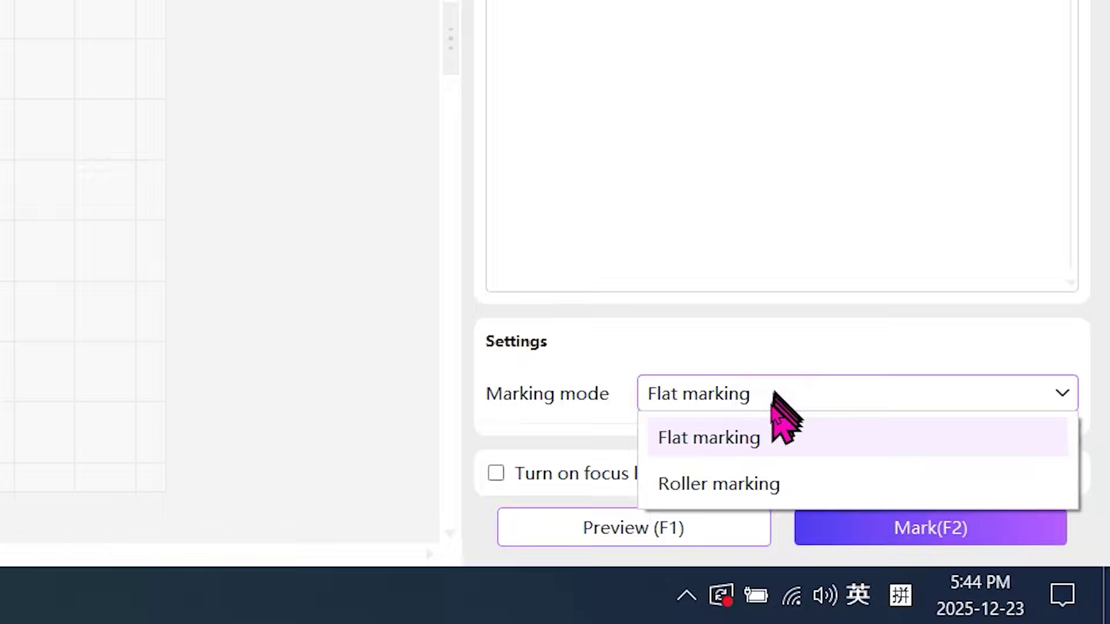
click(809, 483)
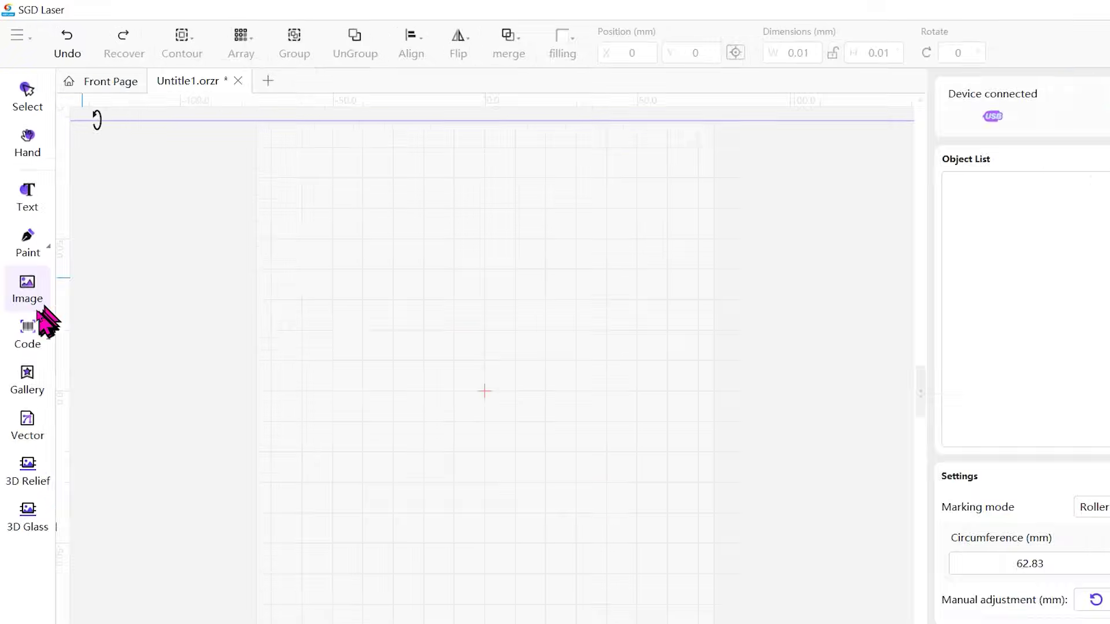
click(35, 304)
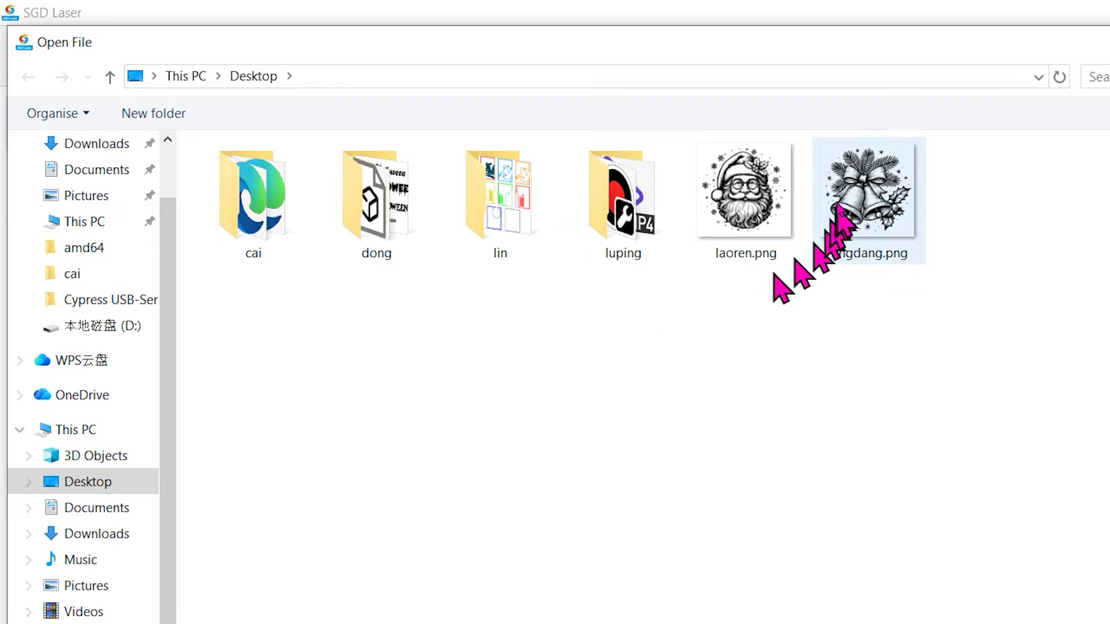
Import lingdang.png shrunk to fit, convert it to a vector shape, and select it
click(839, 189)
click(760, 498)
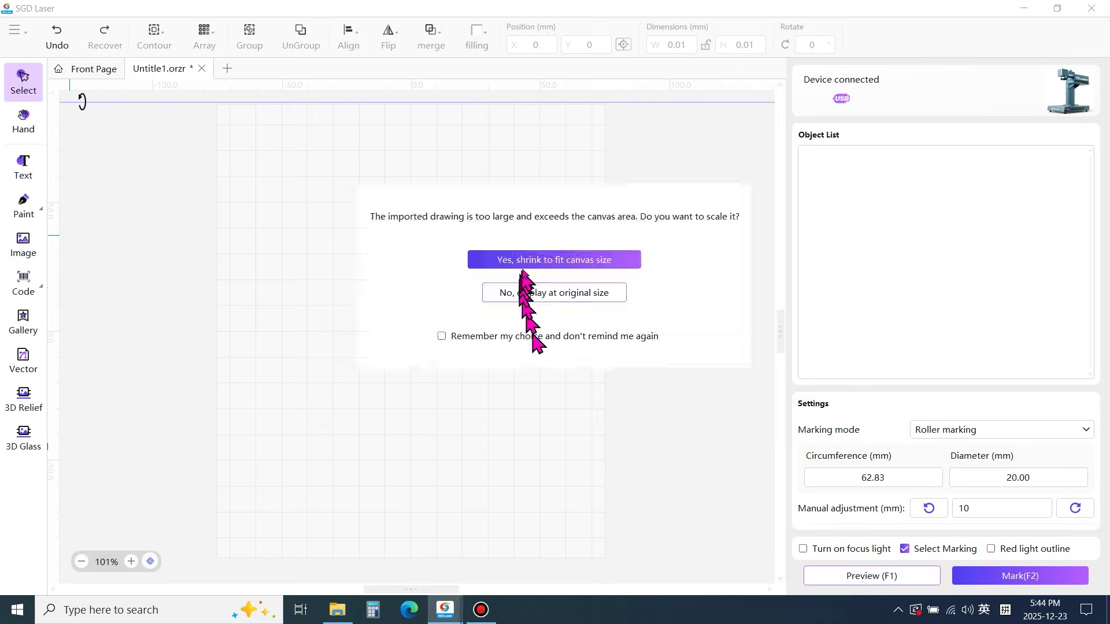
click(550, 261)
right_click(415, 278)
click(521, 132)
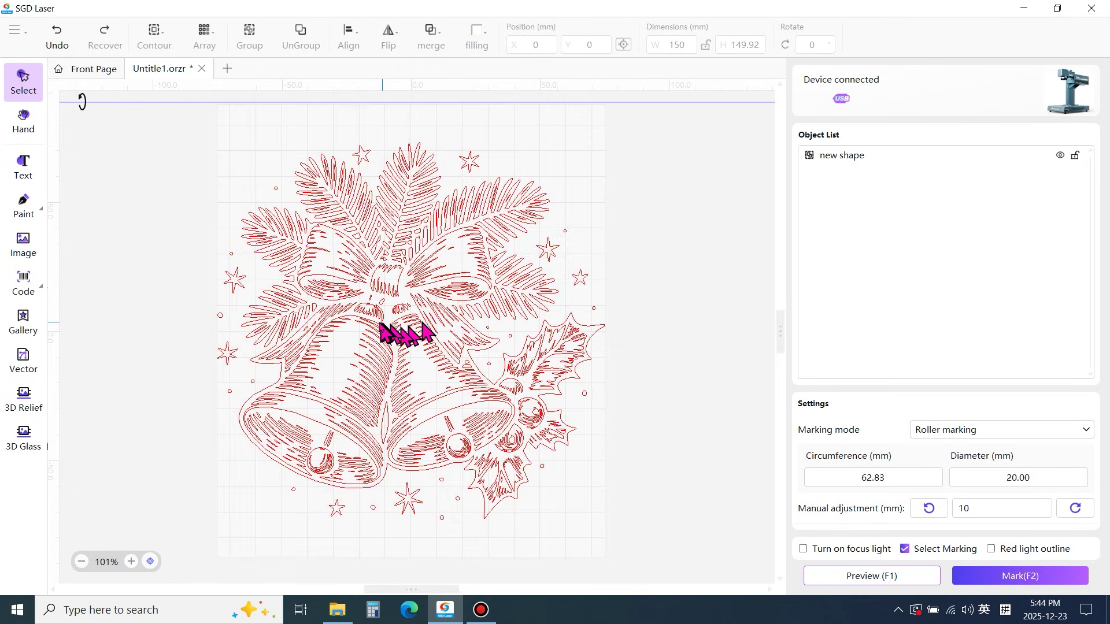
scroll(332, 428, down, 3)
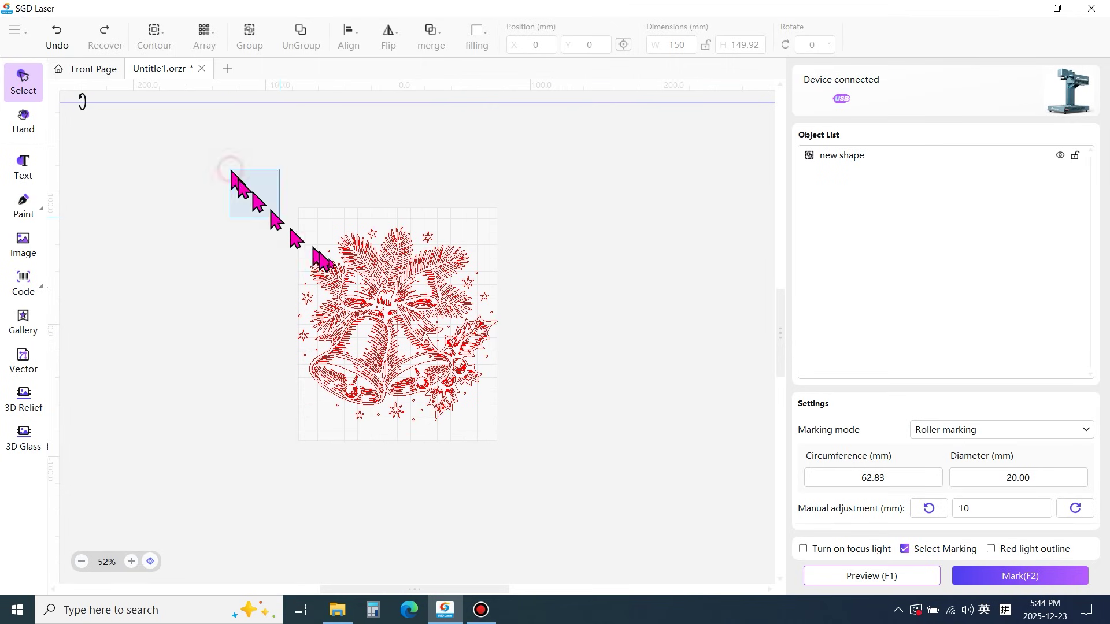
drag(320, 254, 570, 450)
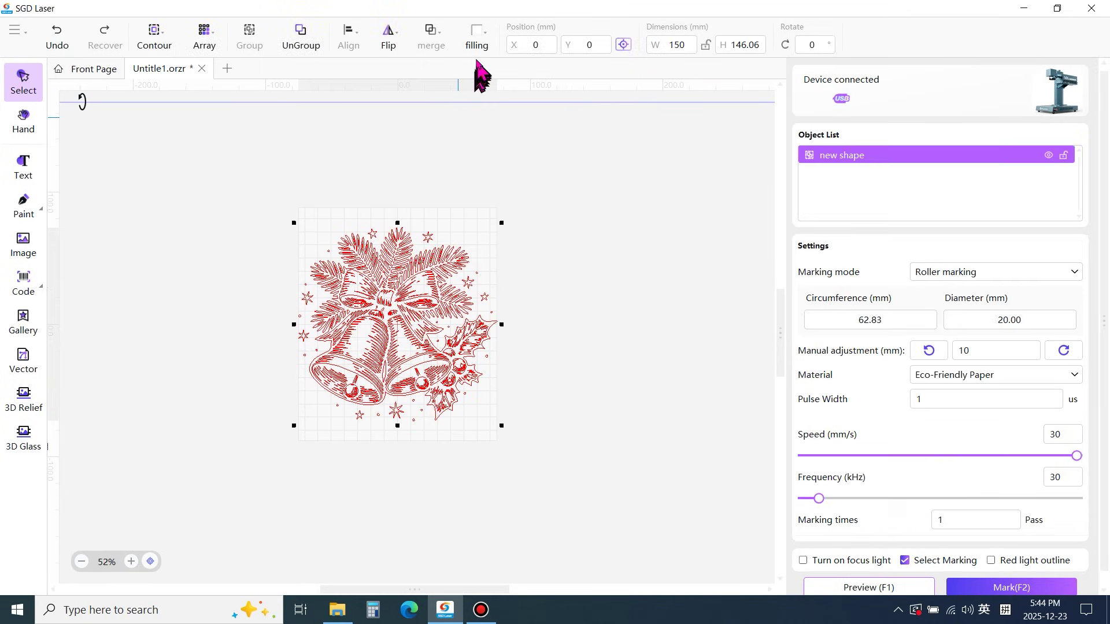
Give the bells shape a Dual-line fill at 0.020 line spacing
click(477, 38)
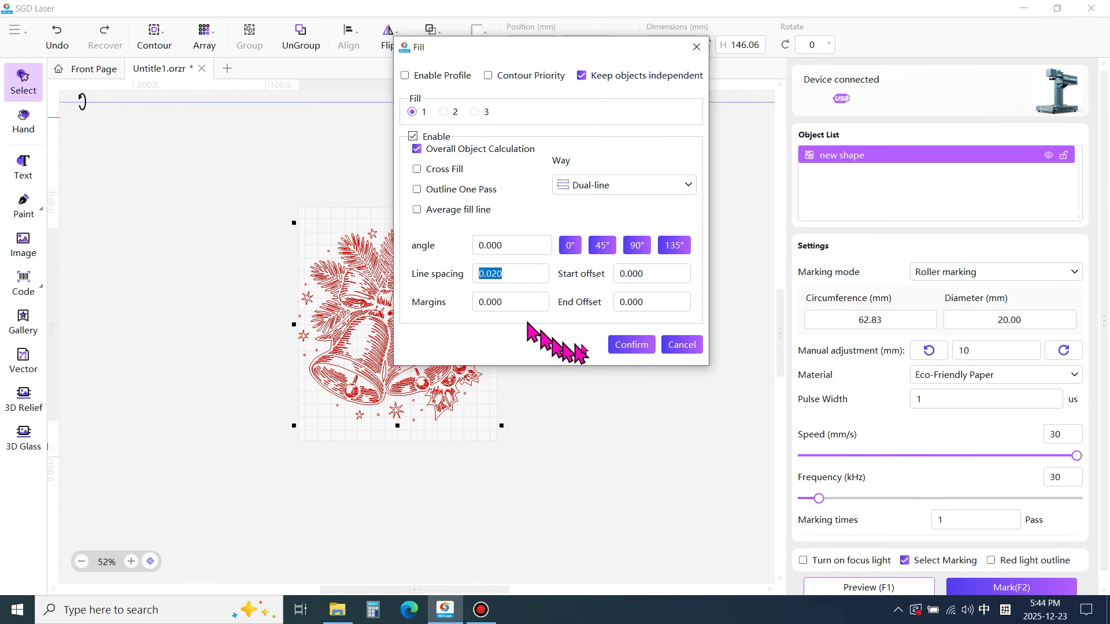
click(631, 346)
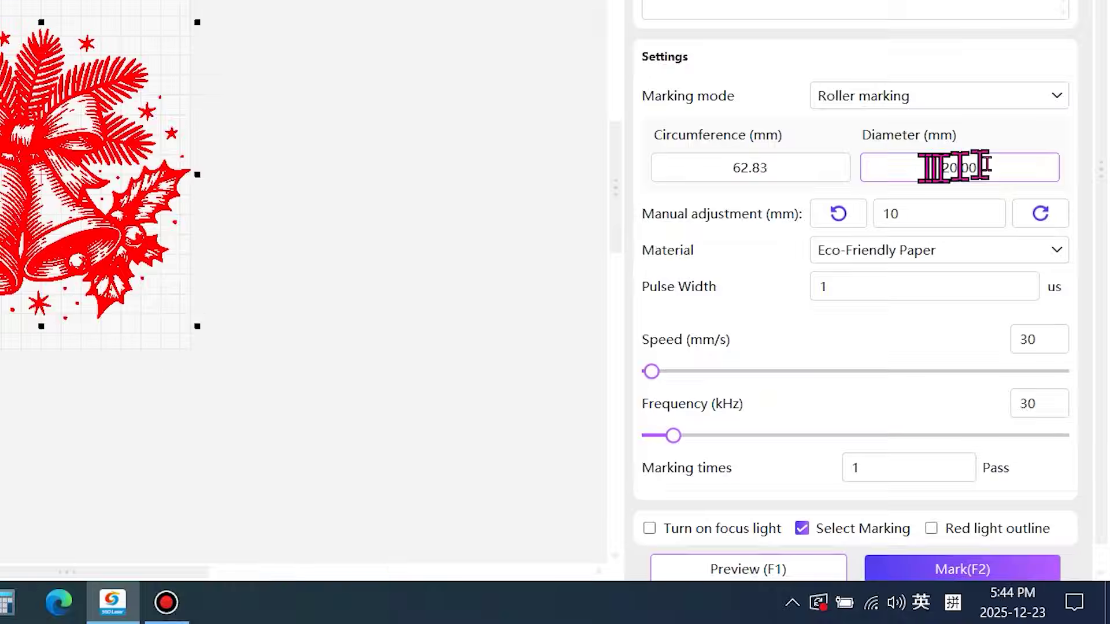
Enter a 56 mm glass diameter, rotate the bells 90°, and scale them to 60 × 61.62 mm
text(56)
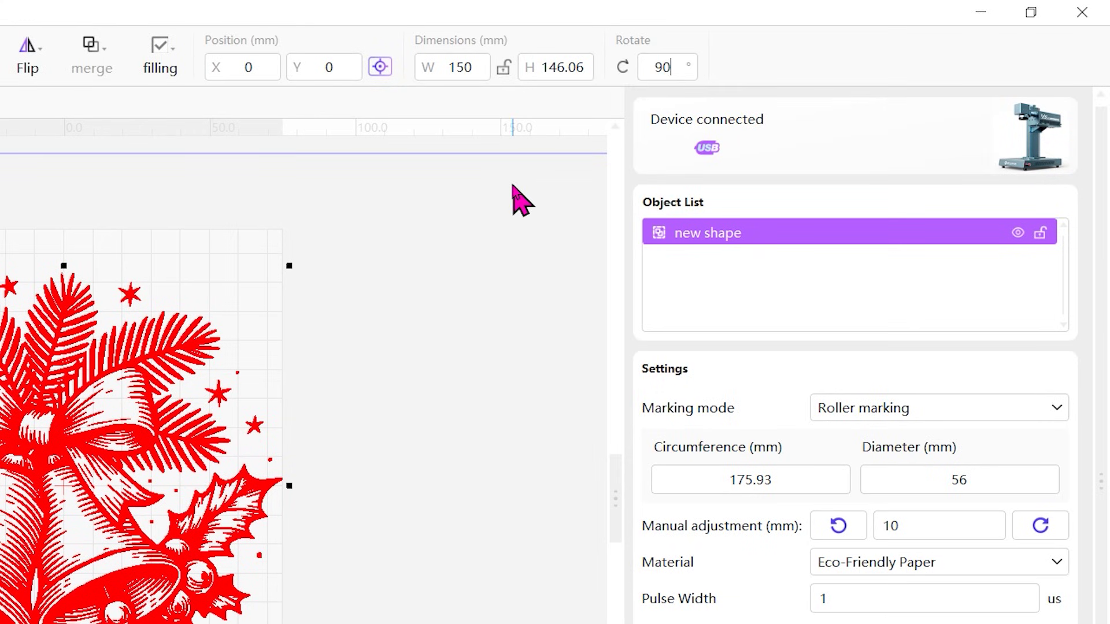
key(Return)
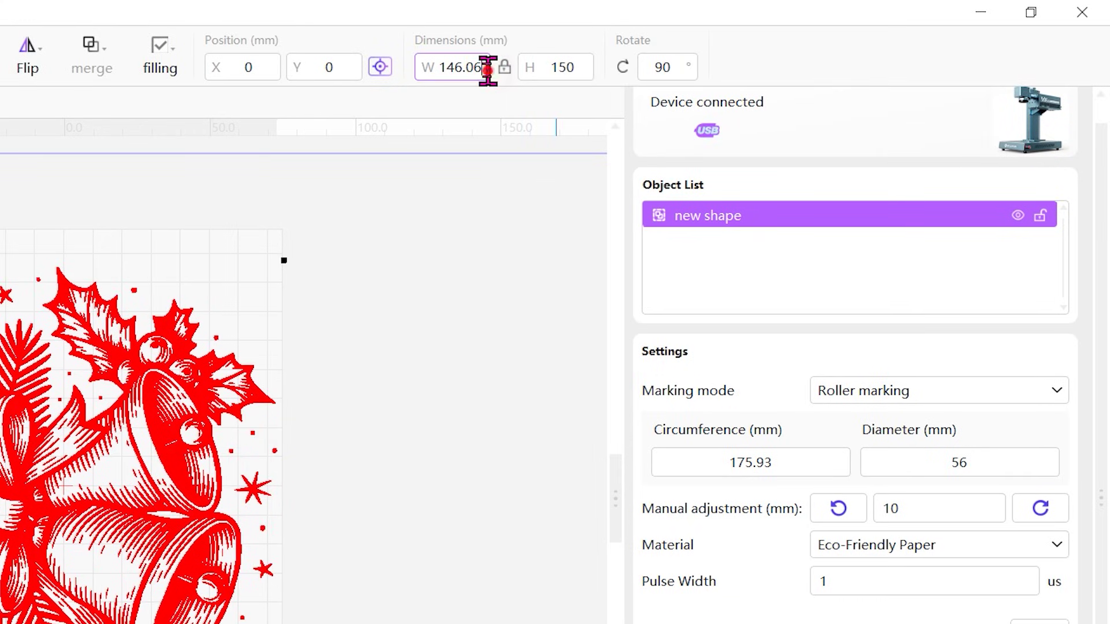
text(60)
key(Return)
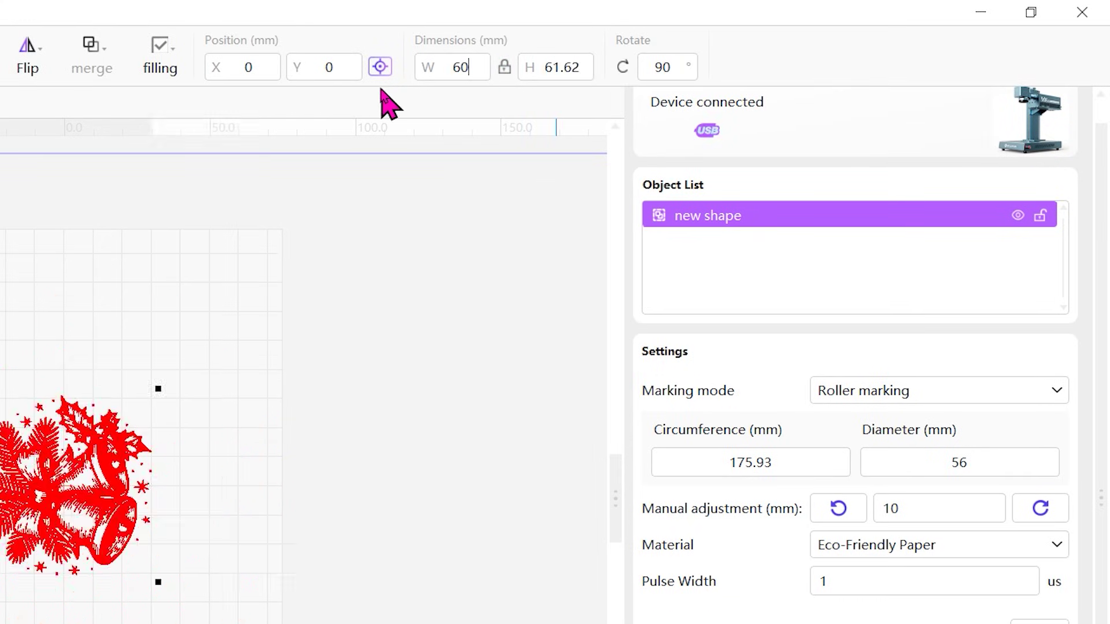
scroll(226, 397, up, 3)
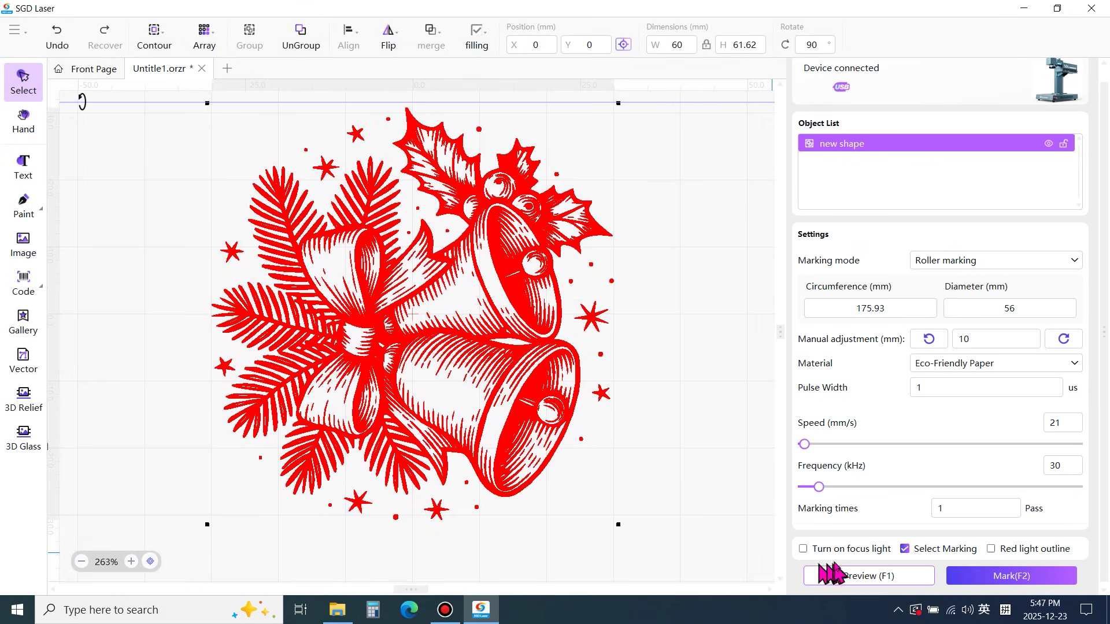
Start a preview of the bells engraving area on the glass
click(863, 575)
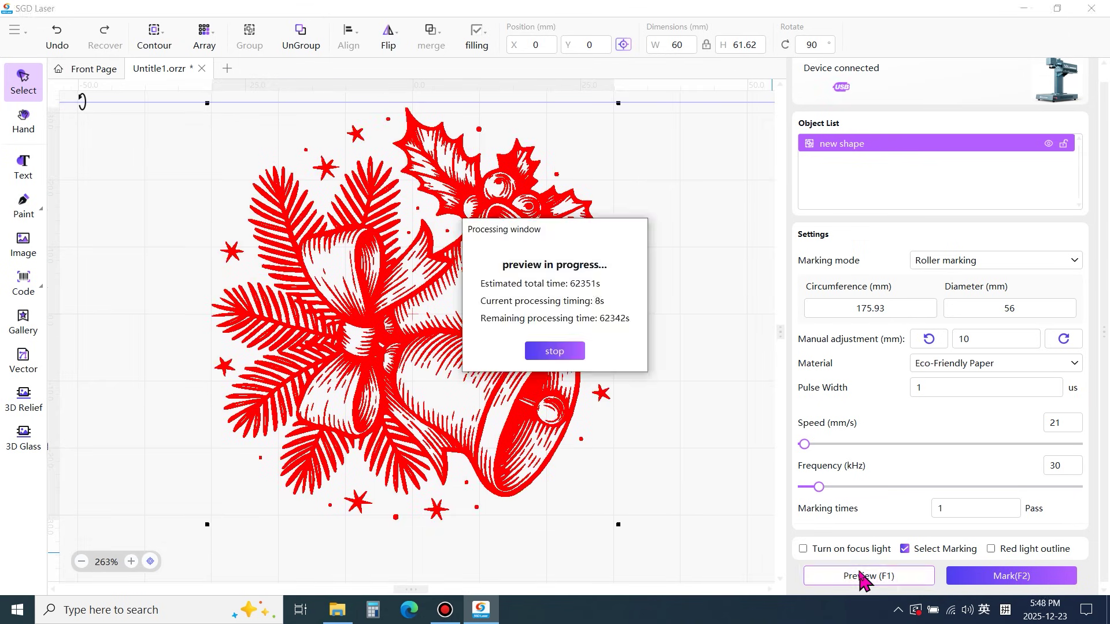